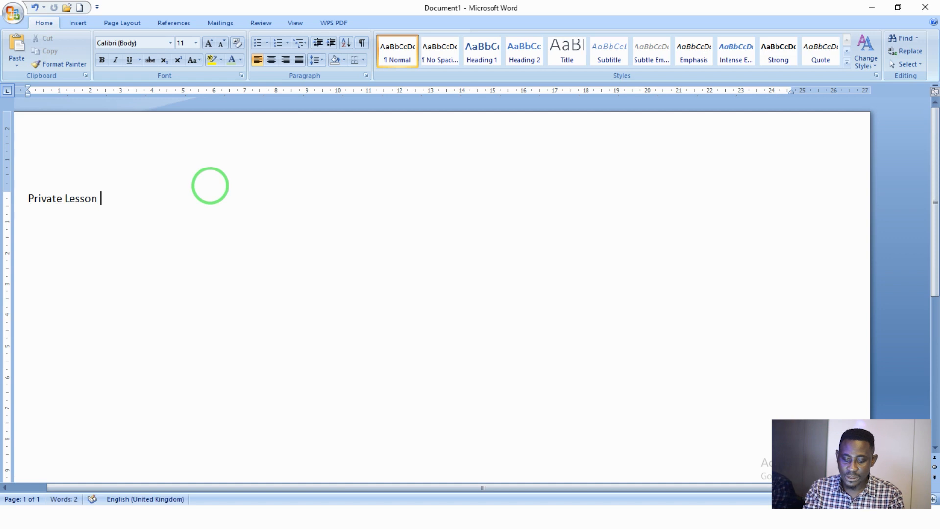
Complete the title "Private Lesson Time Table" and insert a table with 5 columns and 8 rows below it.
type("me Table")
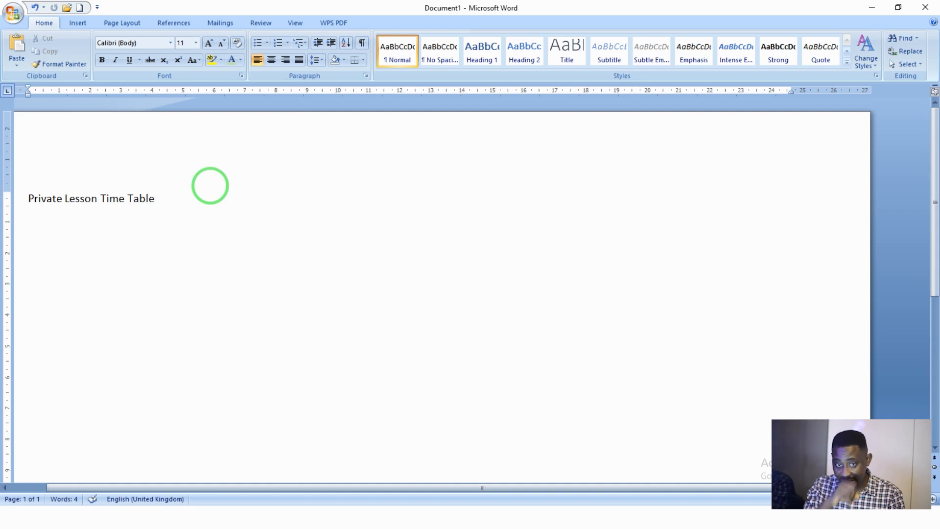
left_click(76, 25)
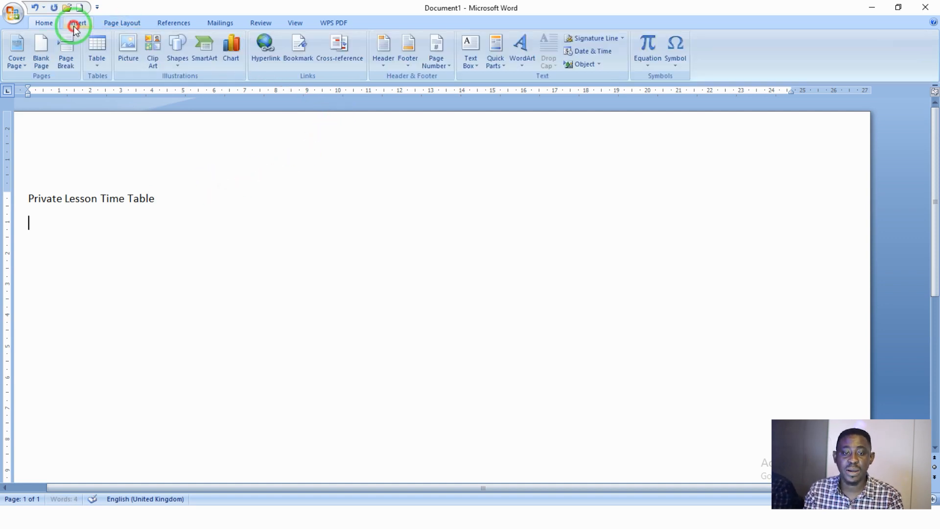
left_click(99, 65)
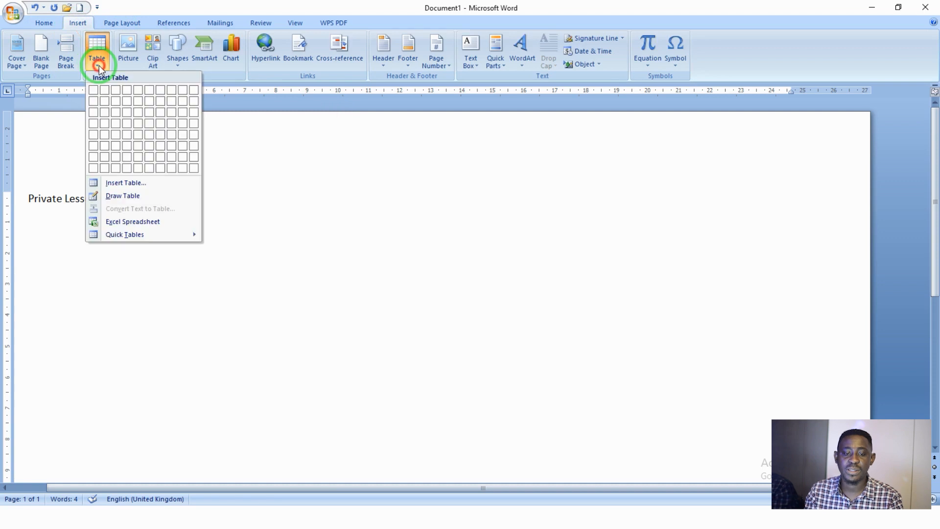
left_click(134, 184)
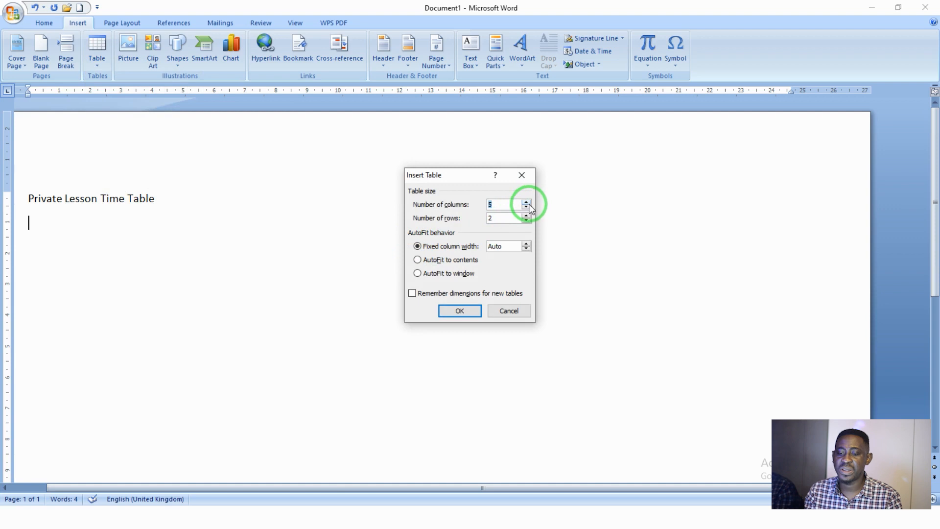
left_click(526, 216)
left_click(526, 216)
left_click(526, 216)
left_click(526, 216)
left_click(526, 216)
left_click(526, 215)
left_click(460, 310)
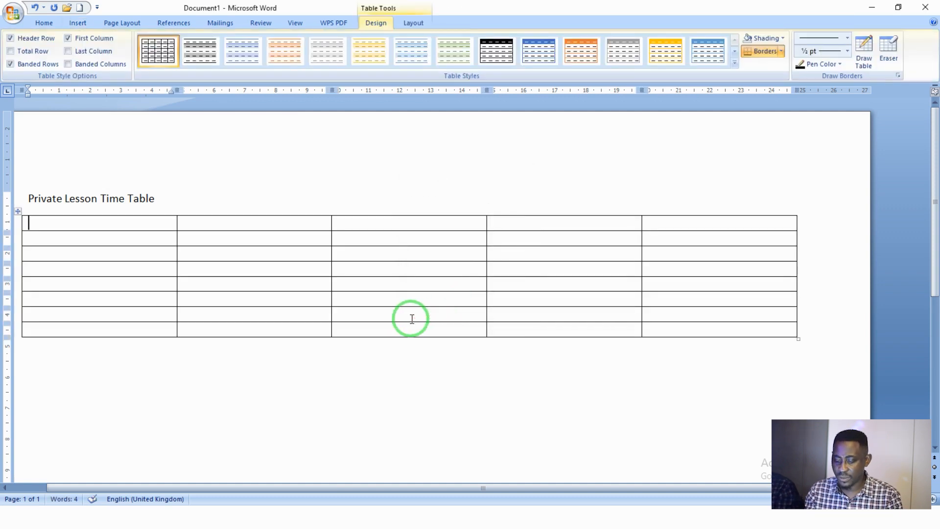
Enter Monday, Tuesday and Wednesday down the table's first column, starting in the second row.
type("Monday")
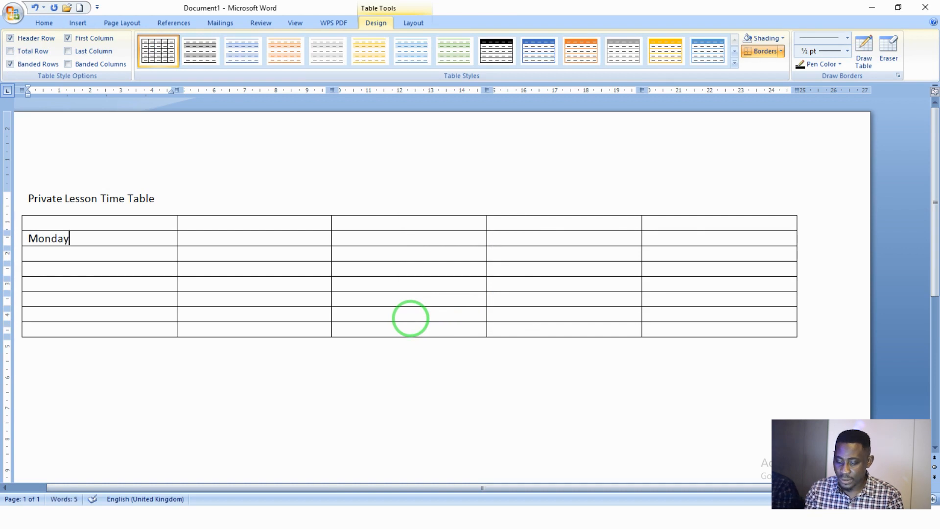
key("Down")
type("Tue")
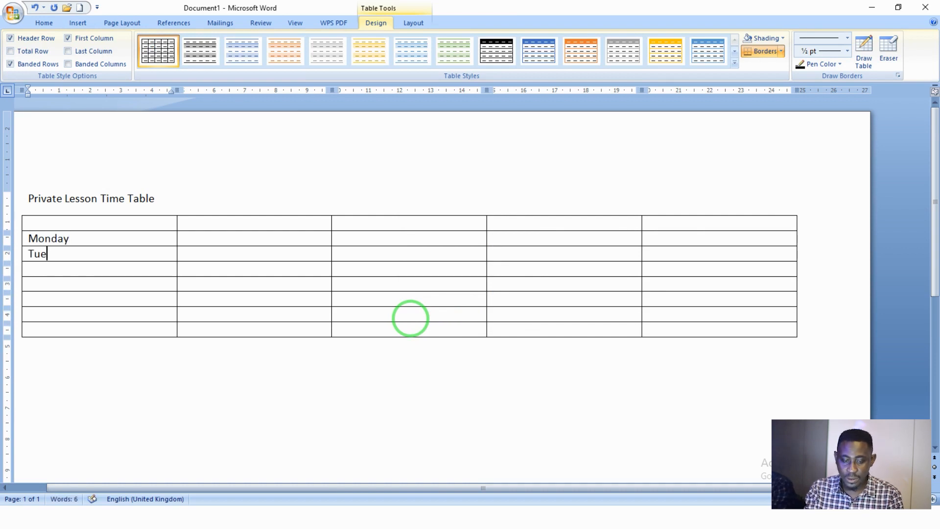
type("sday")
key("Down")
type("E")
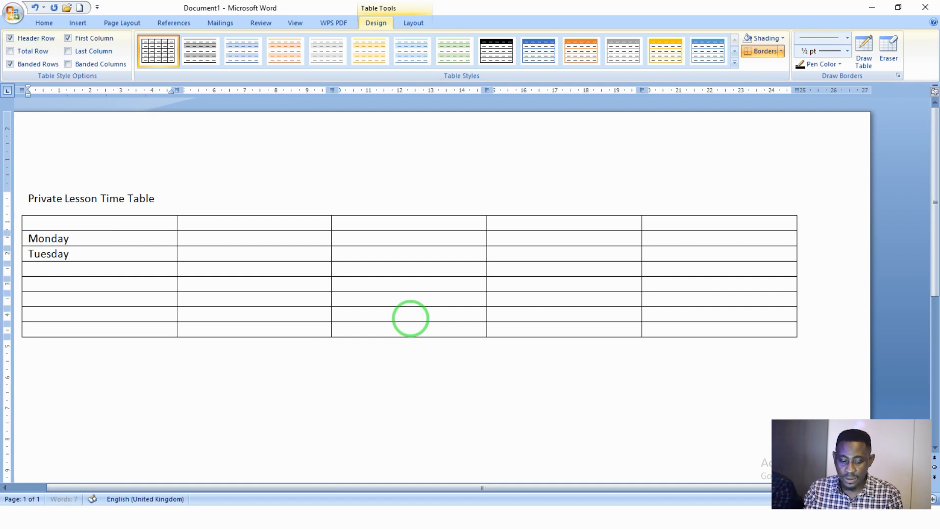
type("Wed")
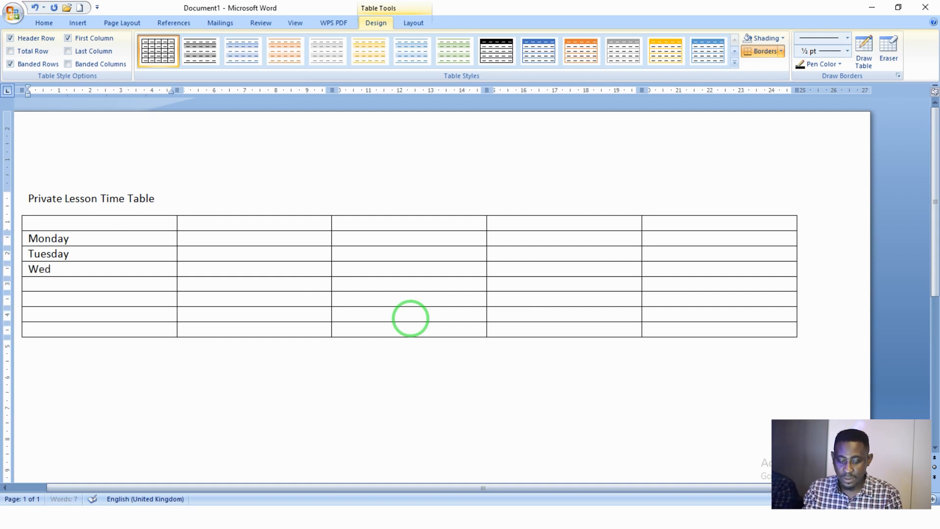
type("nesday")
Continue the first column with Thursday, Friday, Saturday and Sunday in the remaining rows.
key("Down")
type("Thu")
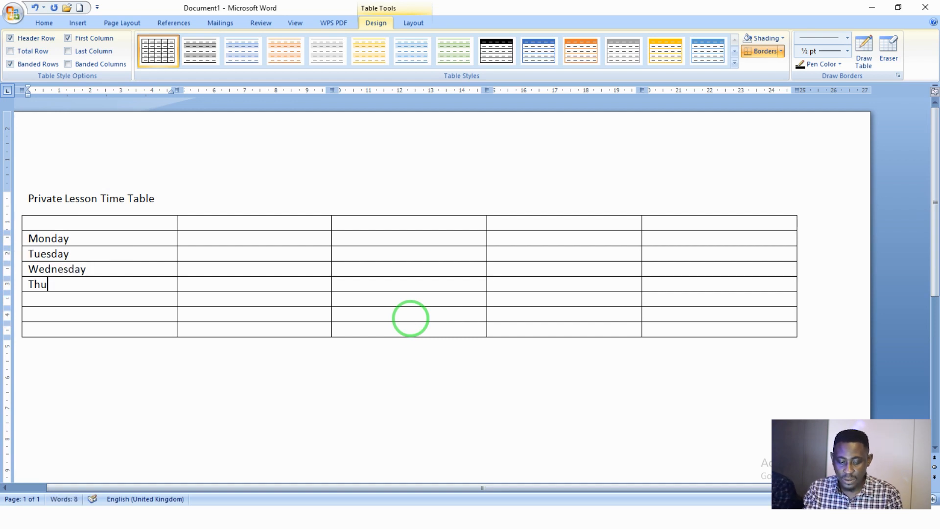
type("rsday")
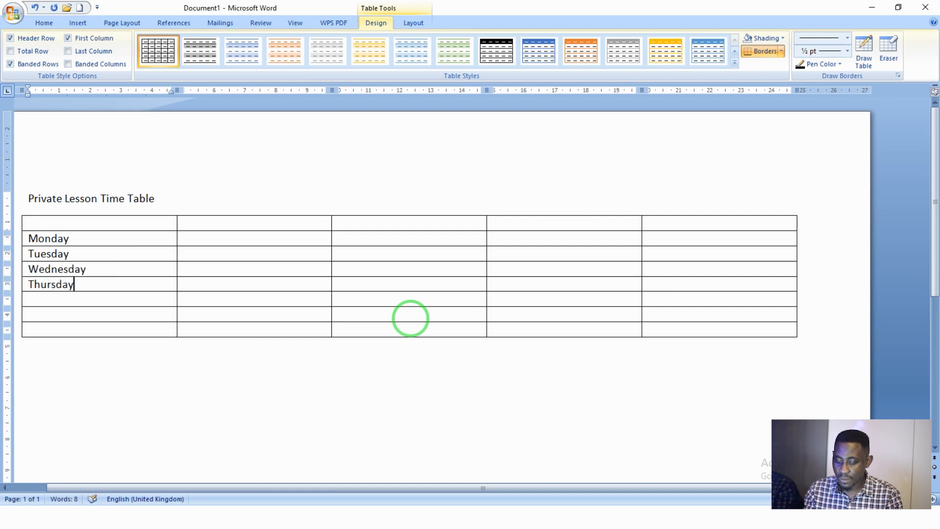
key("Down")
type("Frida")
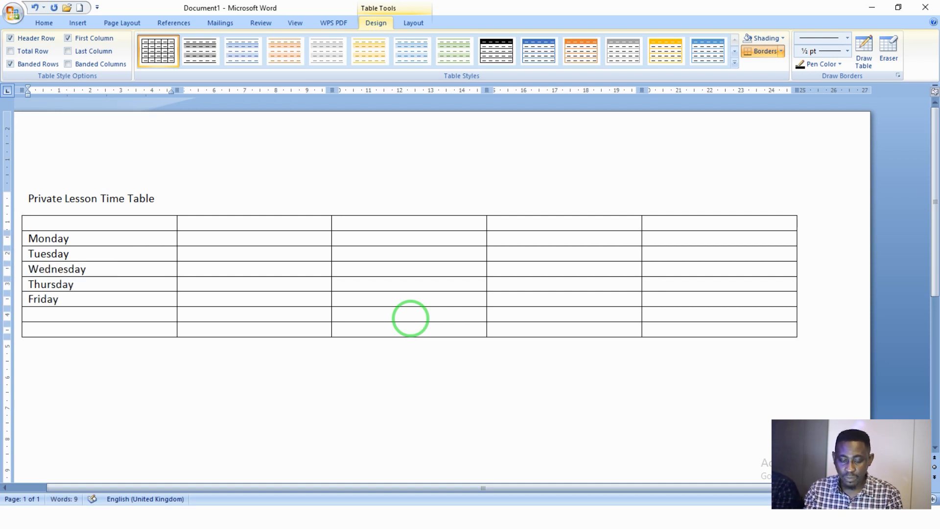
key("Down")
type("Saturday")
key("Down")
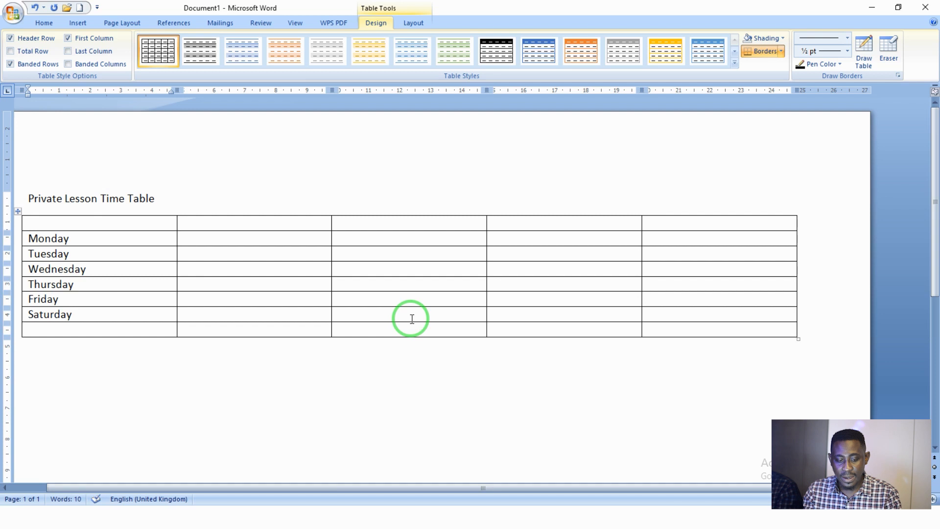
type("Sunday")
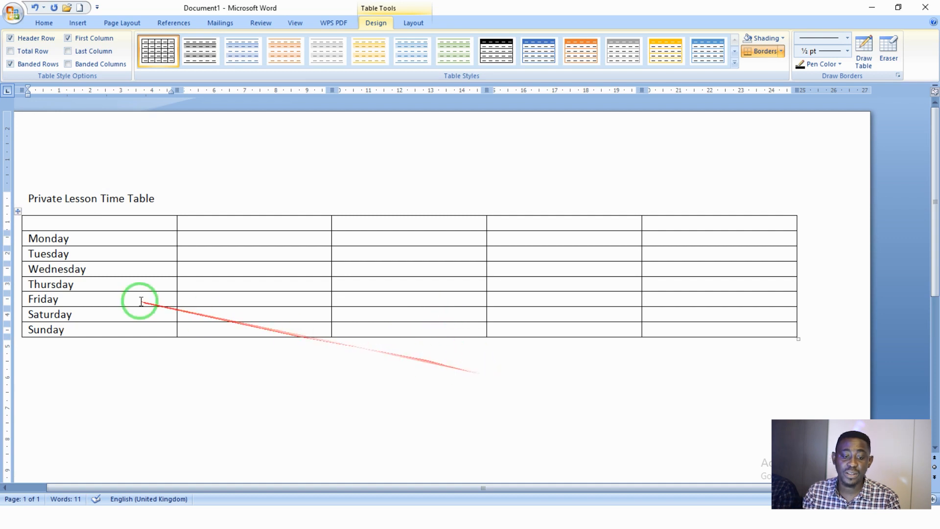
Move the "Sunday" entry from the last row to the empty first cell of the table.
left_click_drag(99, 330, 30, 331)
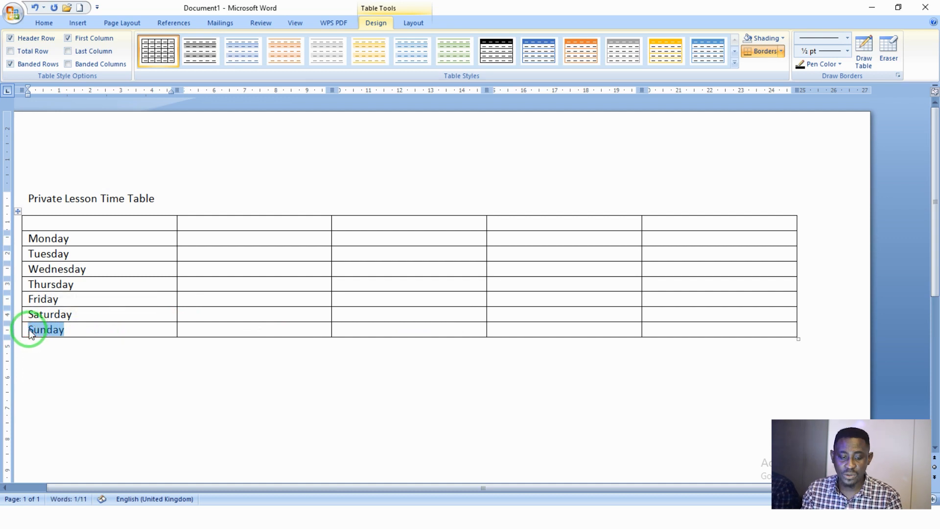
left_click(69, 330)
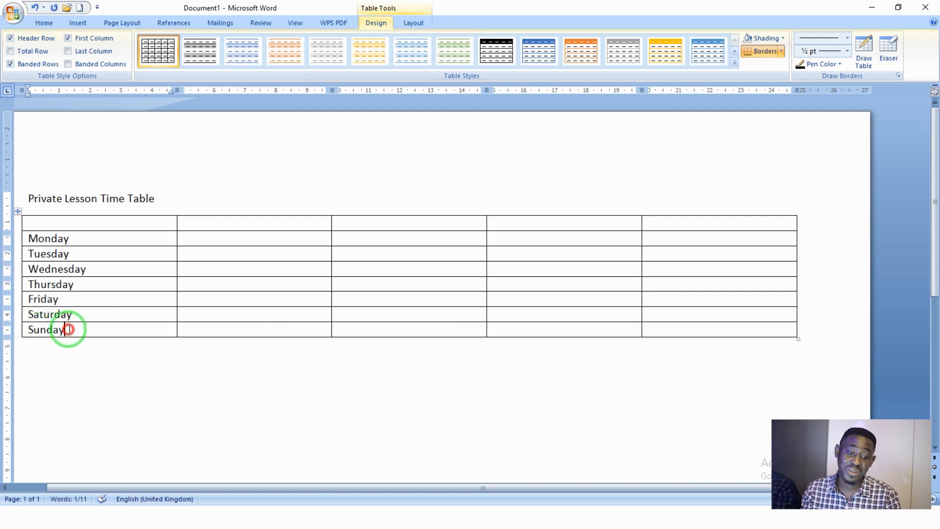
left_click_drag(69, 329, 24, 331)
key("ctrl+c")
key("Delete")
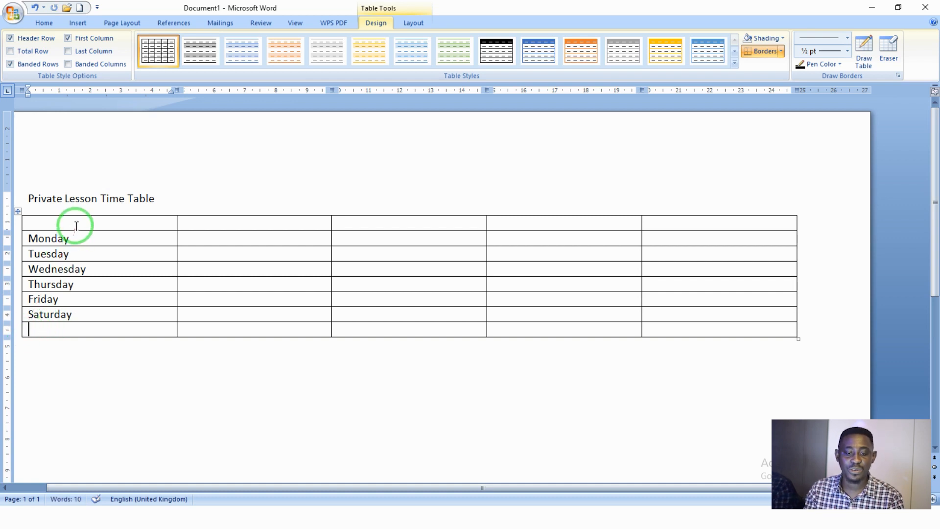
right_click(76, 225)
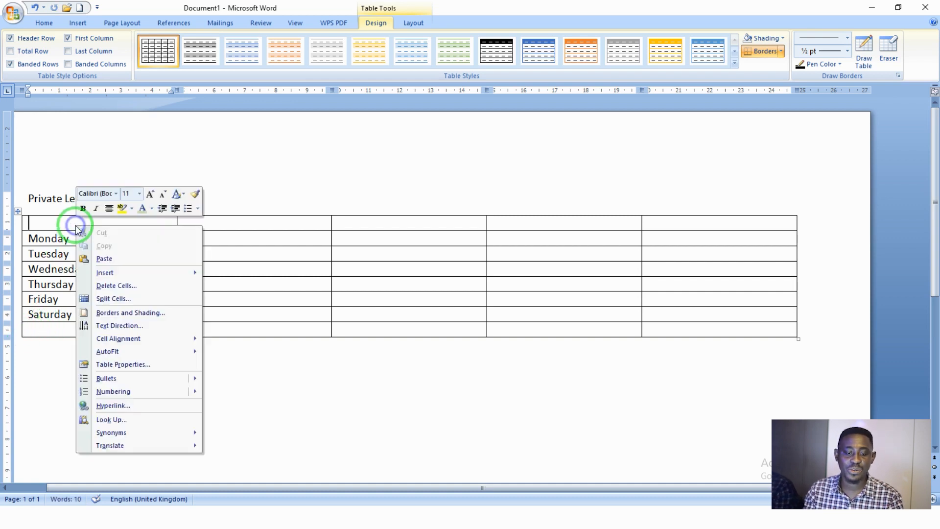
left_click(146, 270)
left_click(137, 258)
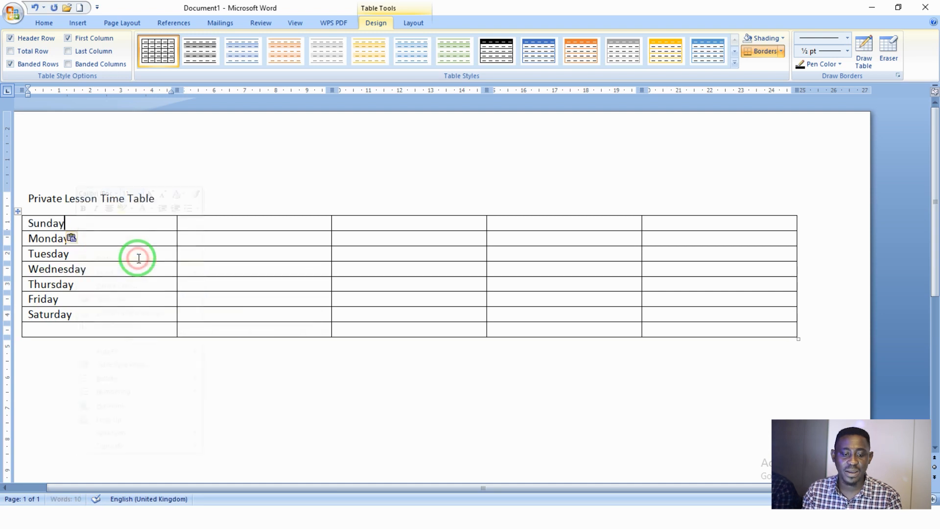
Shift the Sunday to Saturday list down one row so the first row is free for headings.
left_click_drag(95, 313, 58, 329)
key("Delete")
key("ctrl+z")
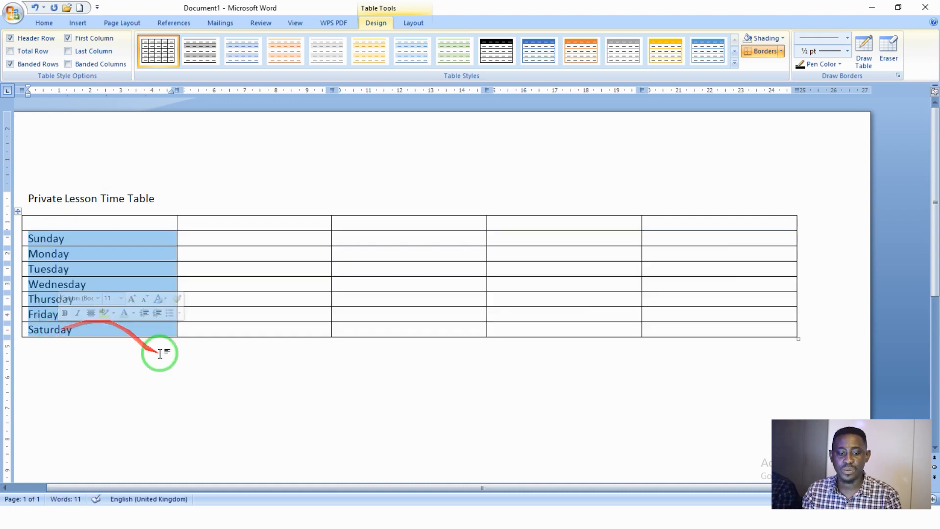
left_click(160, 353)
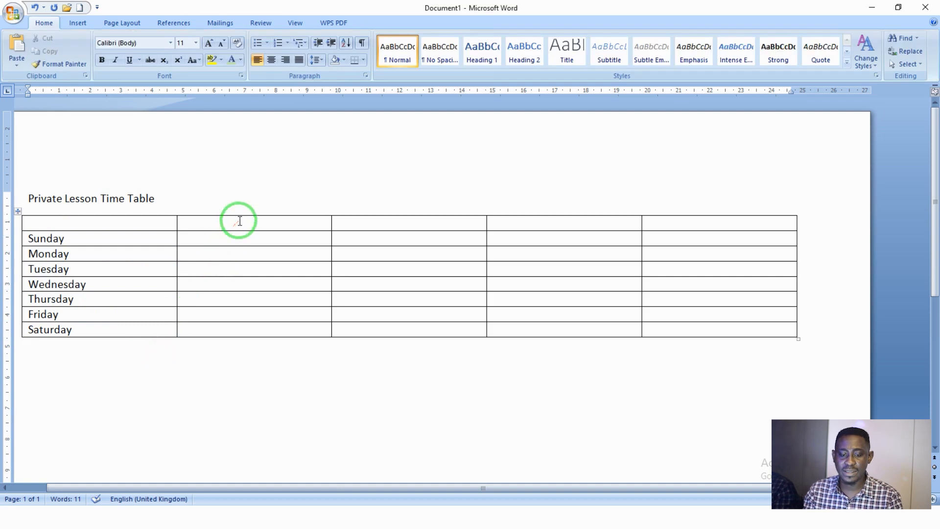
Enter the headings "First Lesson" and "Second Lesson" in the second and third columns of the top row.
left_click(239, 221)
type("F")
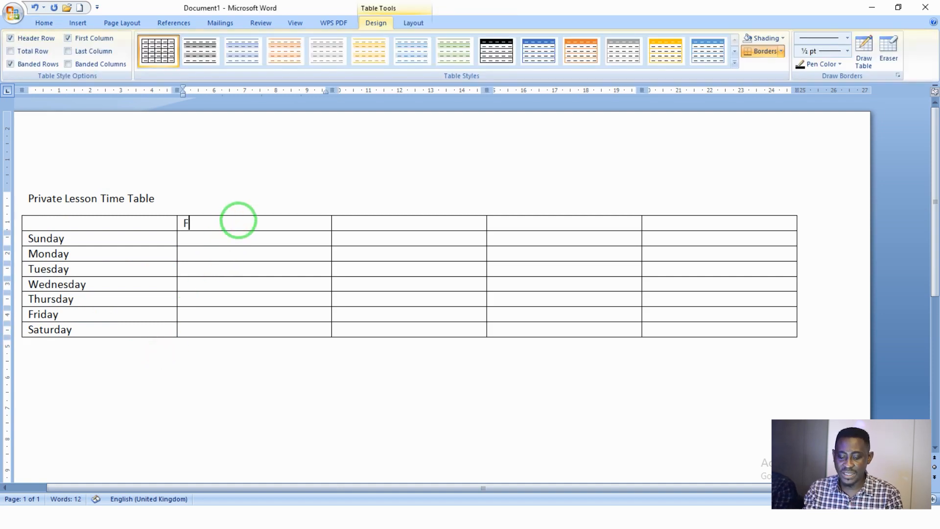
type("irst Lesso")
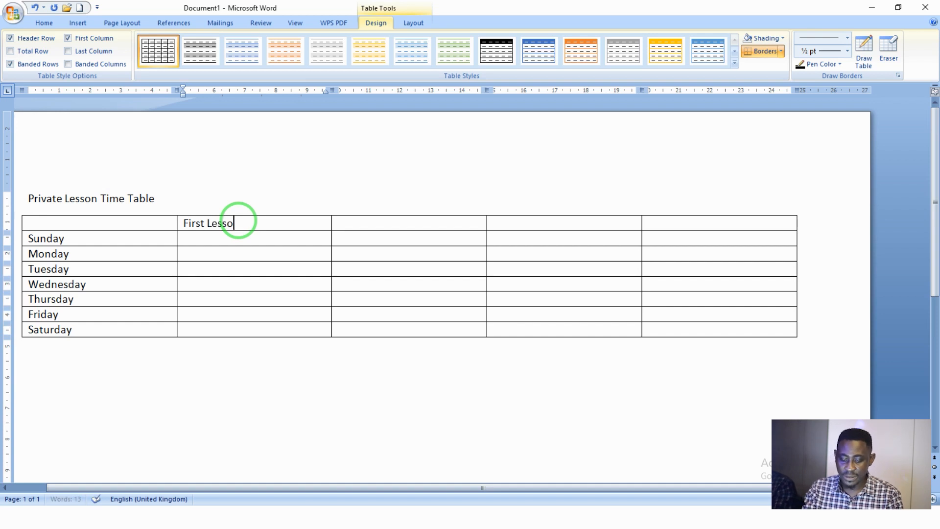
type("n")
key("Tab")
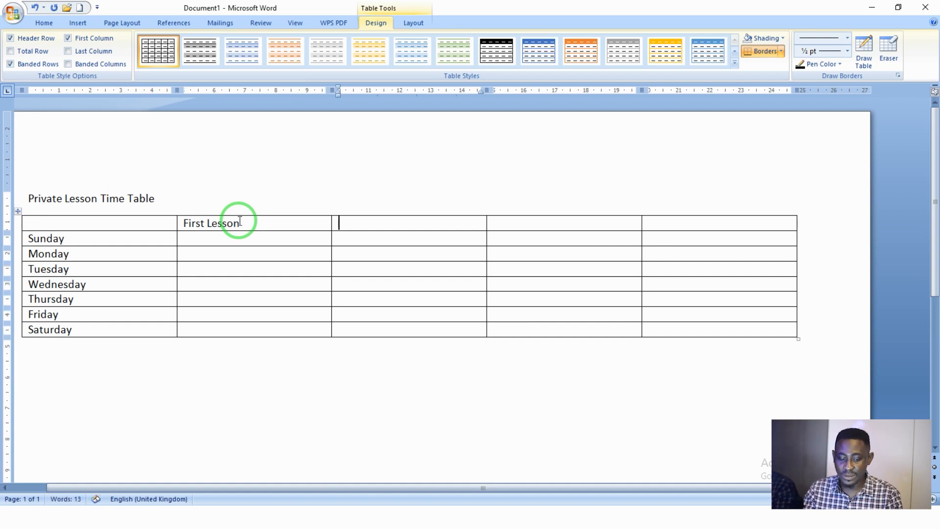
type("Senn")
key("BackSpace")
key("BackSpace")
type("con")
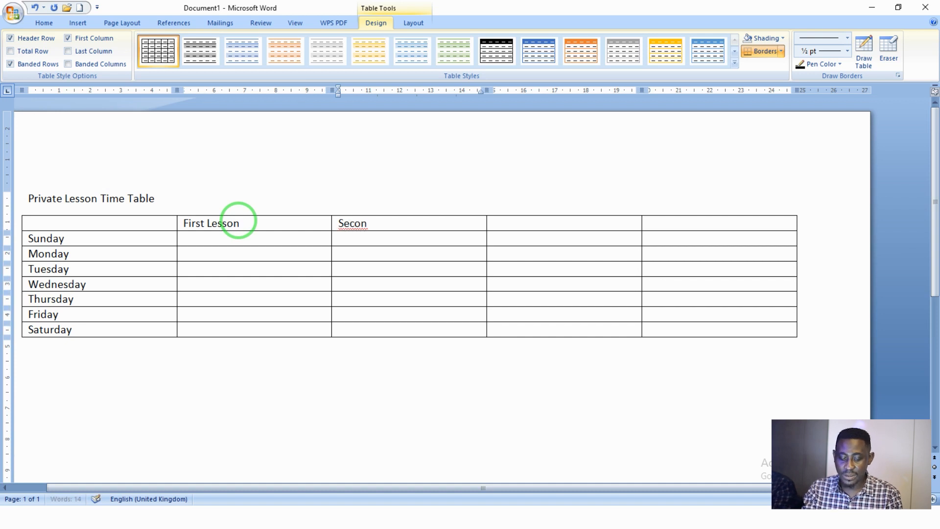
type(" Lesson")
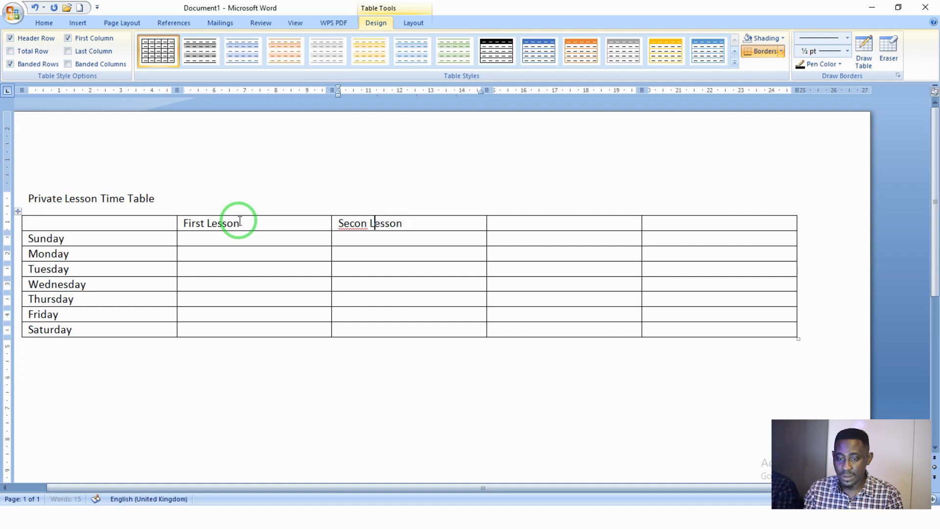
type("d")
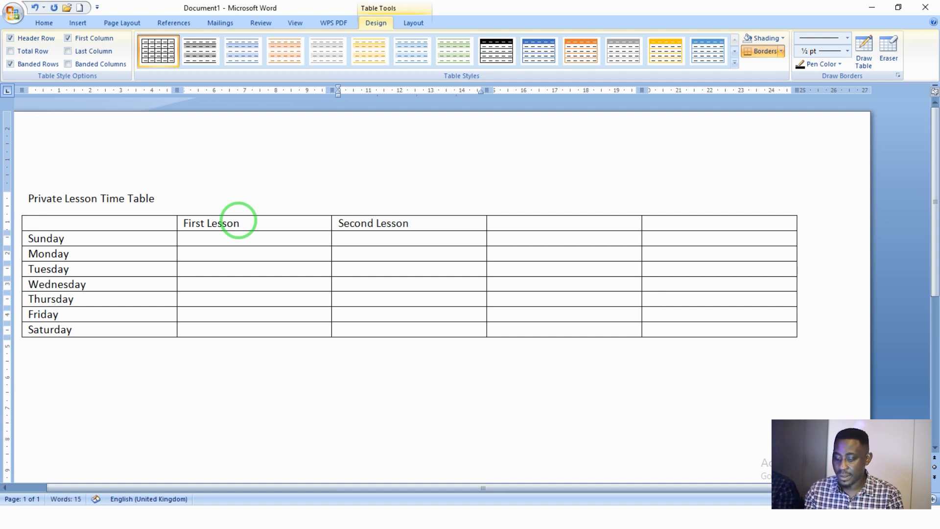
Enter the heading "Third Lesson" in the last column of the top row, leaving the fourth column blank.
key("Right")
key("Right")
key("Right")
key("Tab")
key("Tab")
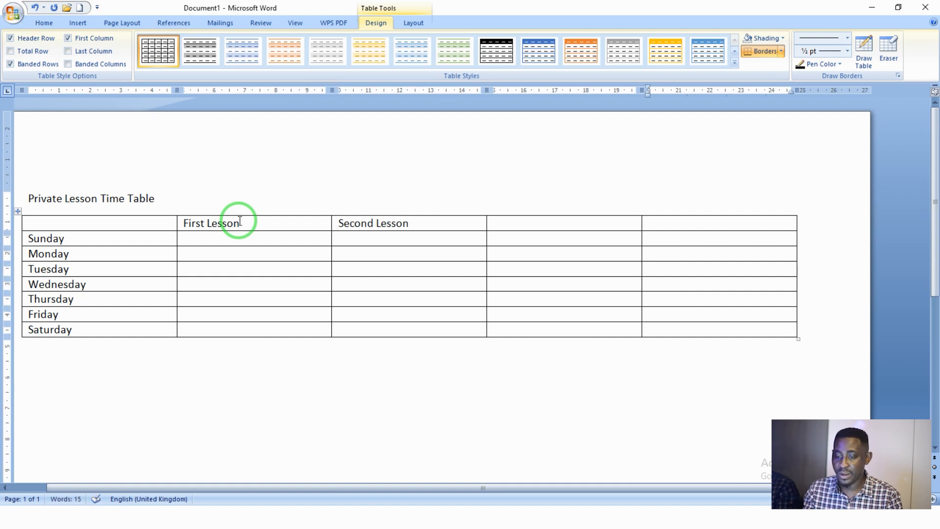
key("Up")
key("Left")
key("Tab")
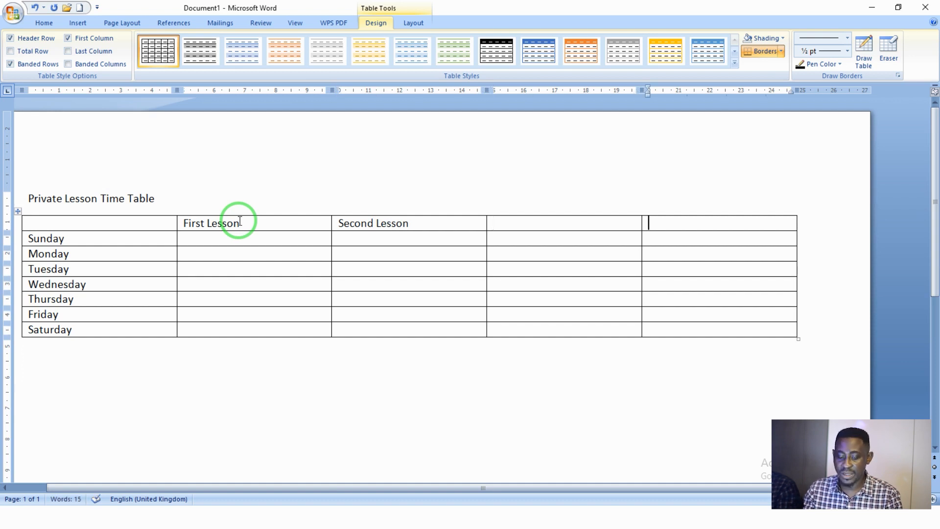
type("Thi")
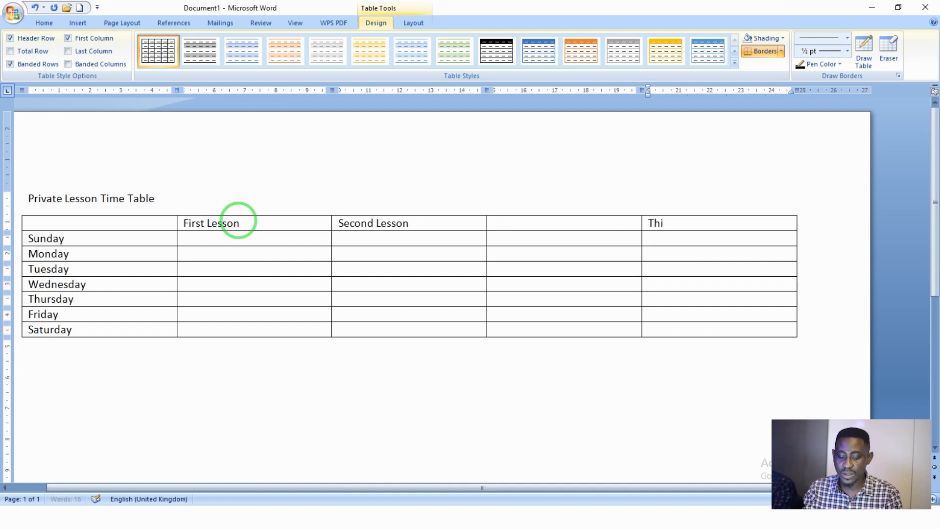
type("rd Lesson")
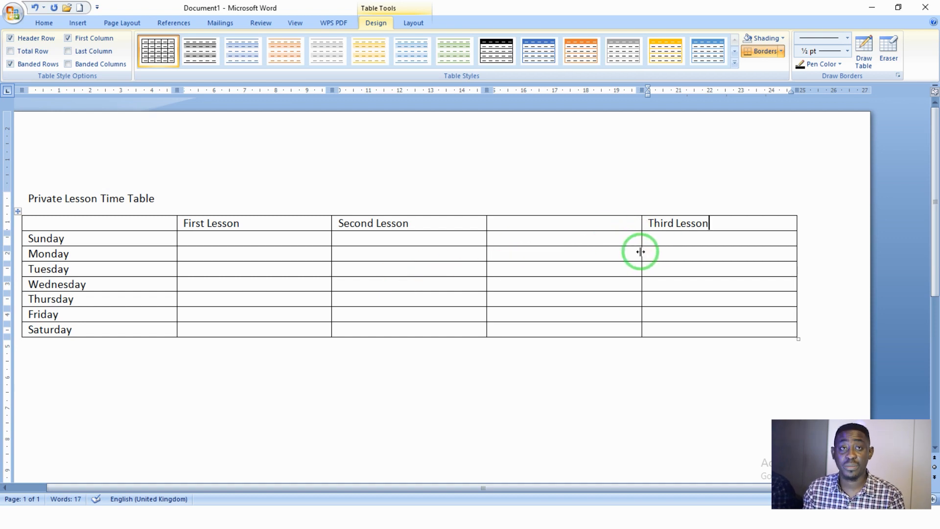
Try narrowing the blank fourth column, and widen it back to nearly its original width.
left_click_drag(641, 252, 532, 284)
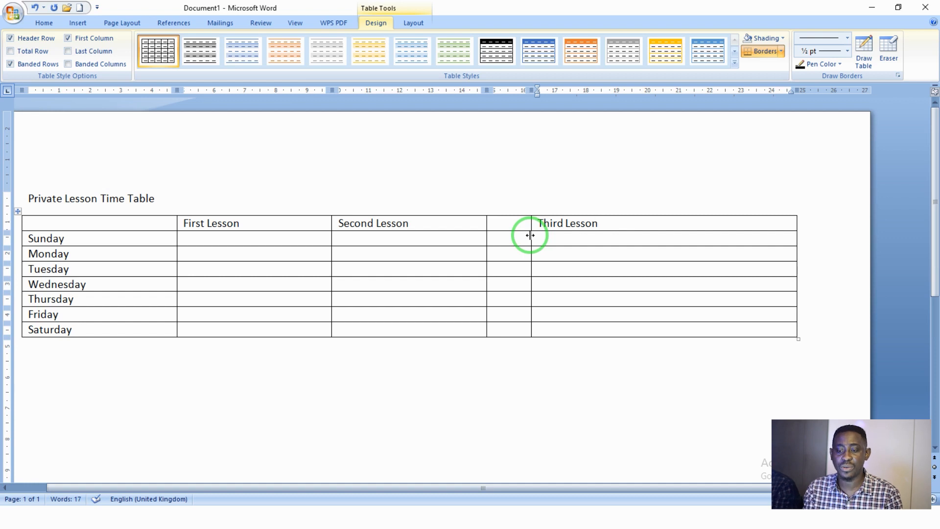
mouse_move(530, 239)
left_mouse_down()
mouse_move(640, 243)
mouse_move(617, 284)
left_mouse_up()
key("ctrl+z")
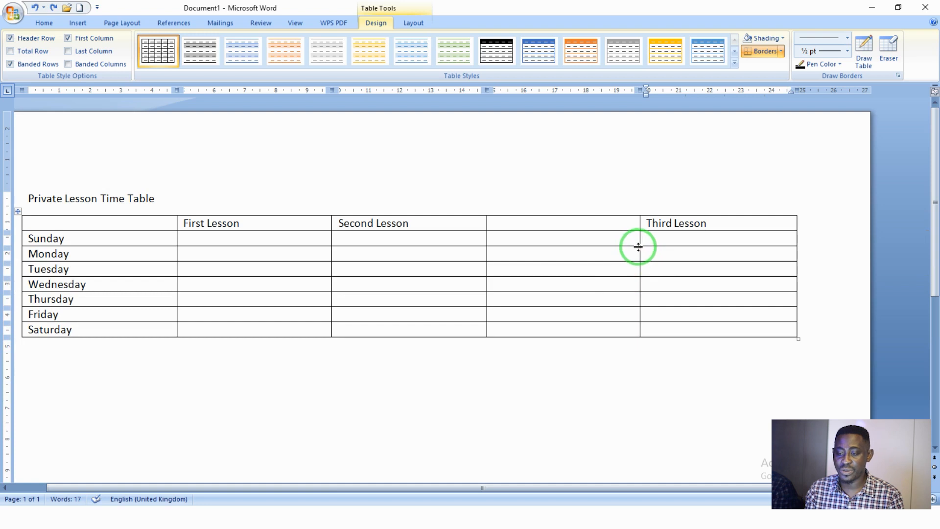
Narrow the blank fourth column to about a third of its width and merge all its cells into one.
left_click_drag(640, 245, 540, 278)
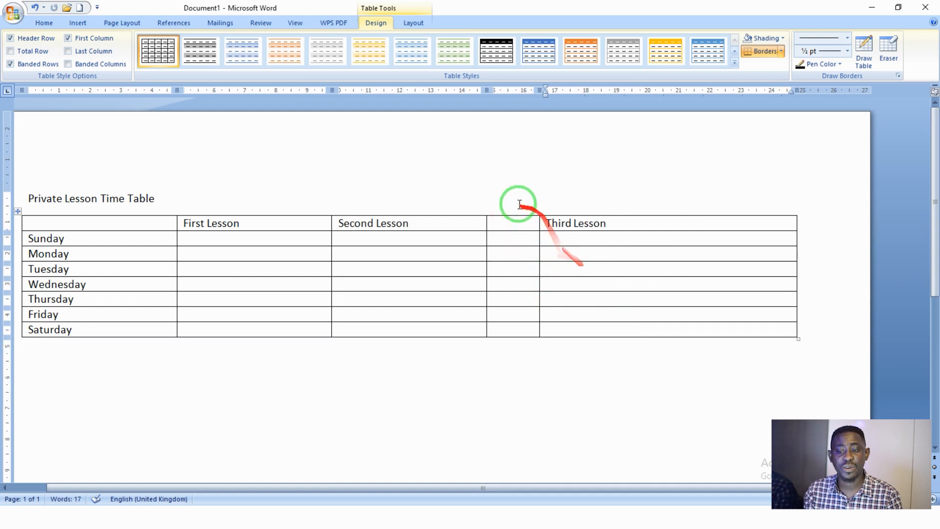
left_click_drag(510, 222, 511, 327)
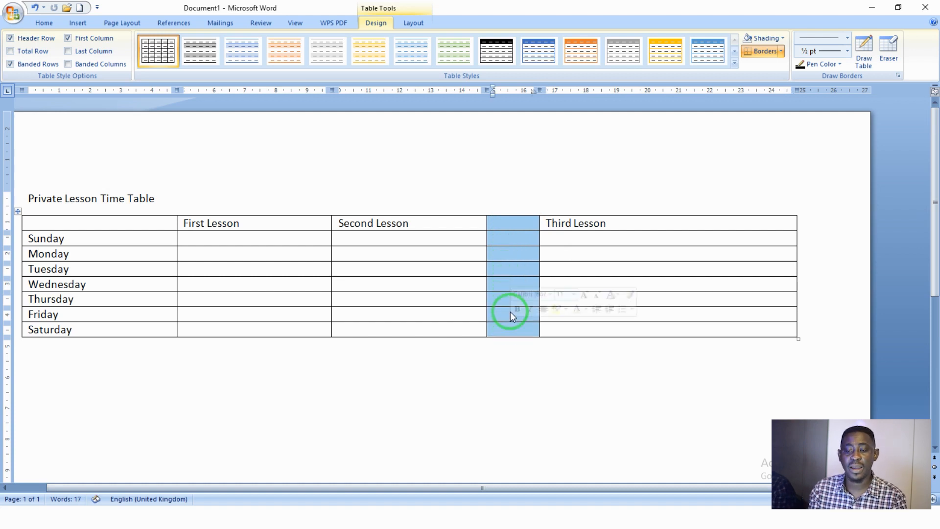
right_click(506, 229)
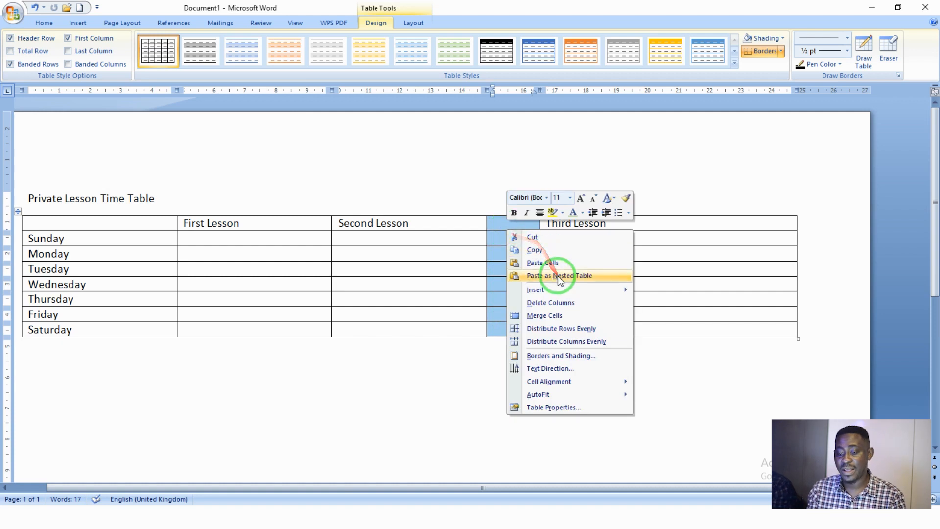
left_click(531, 316)
left_click(525, 237)
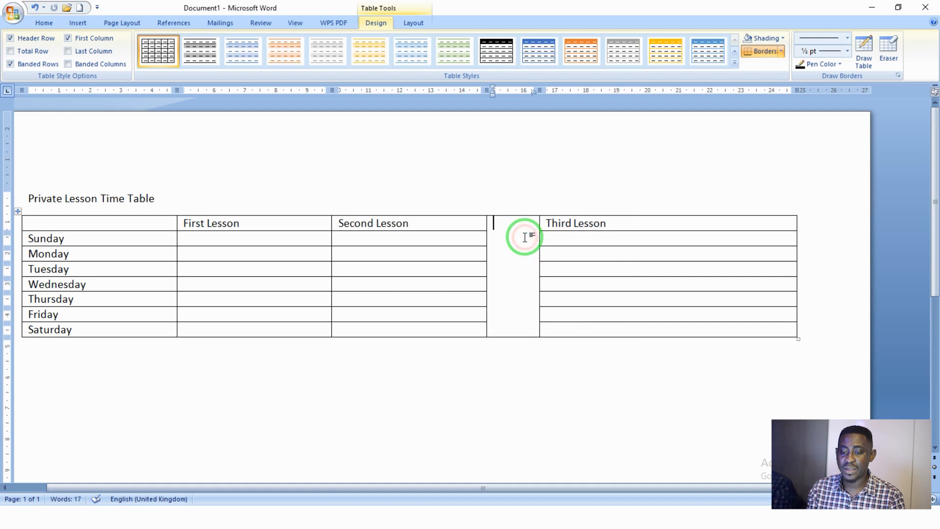
Rotate the text direction of the merged fourth-column cell so text reads vertically from top to bottom.
right_click(513, 228)
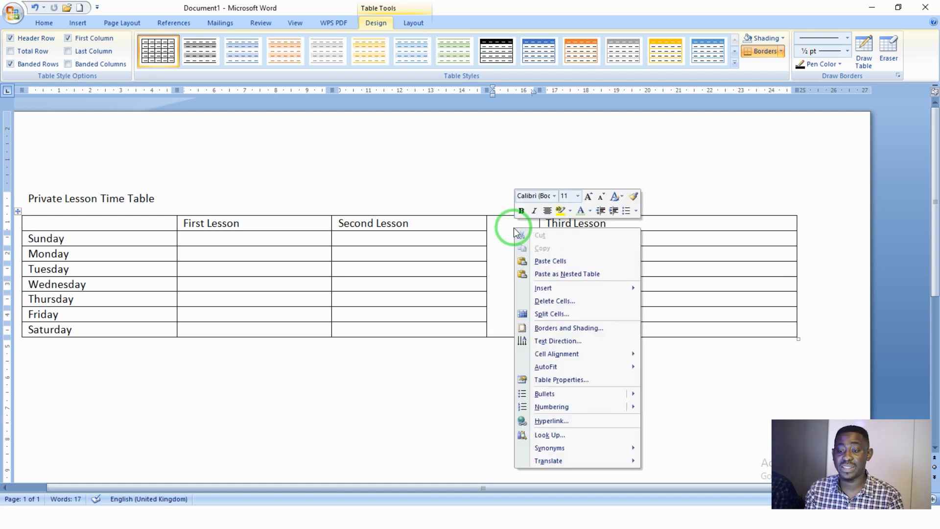
right_click(505, 227)
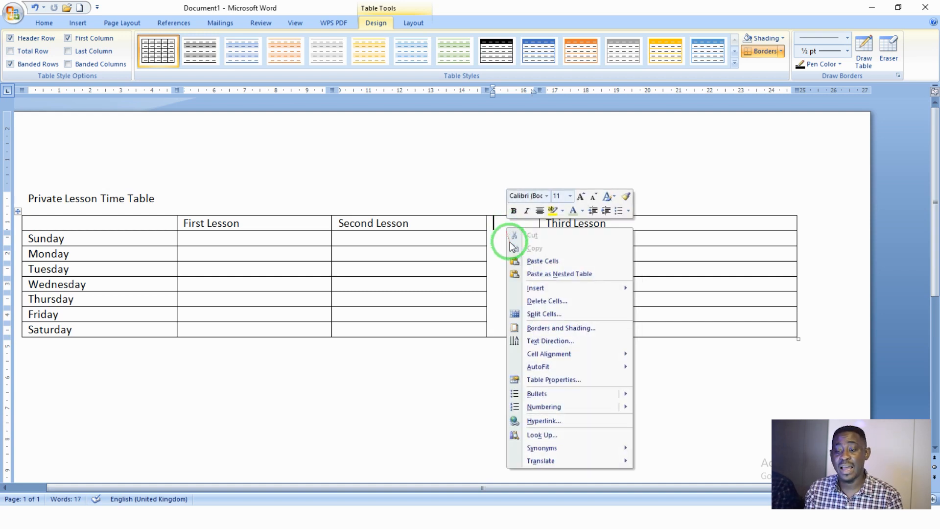
left_click(537, 341)
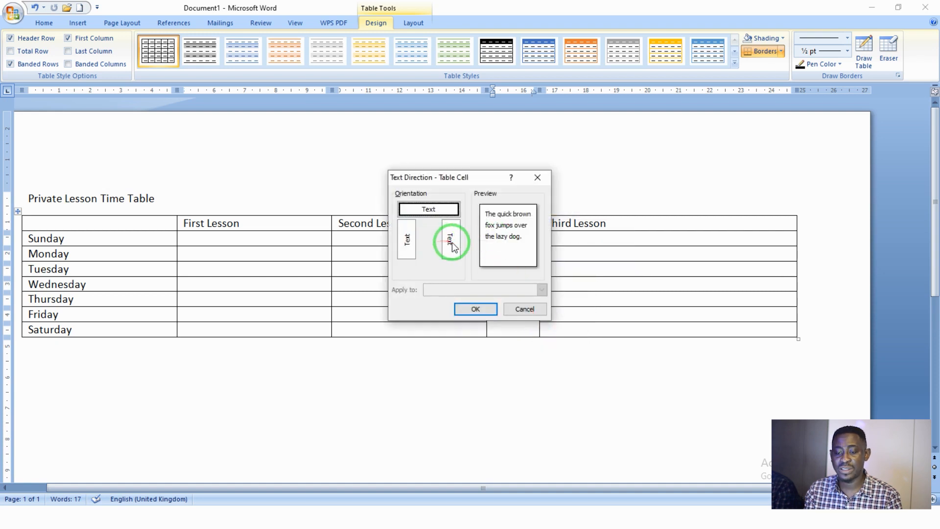
left_click(448, 243)
left_click(475, 309)
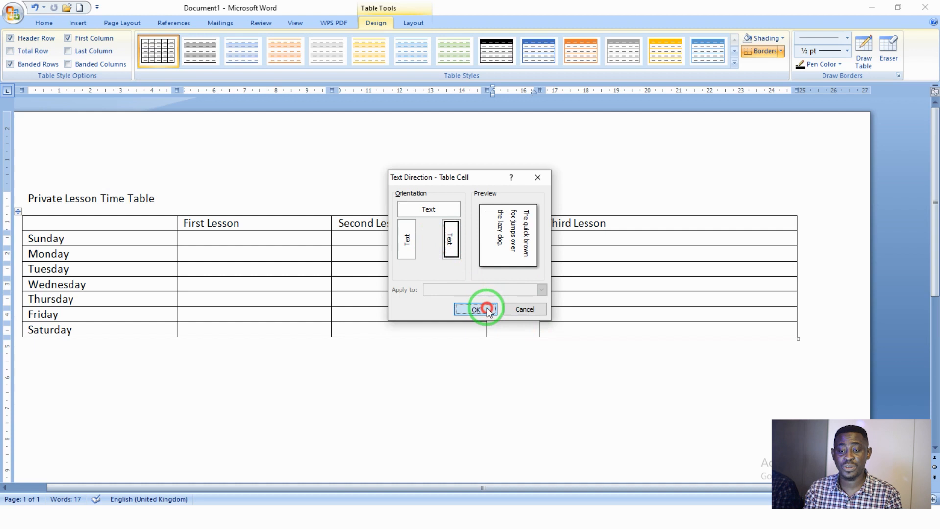
Enter "Break Time" in the merged cell between the second and third lesson columns.
type("B")
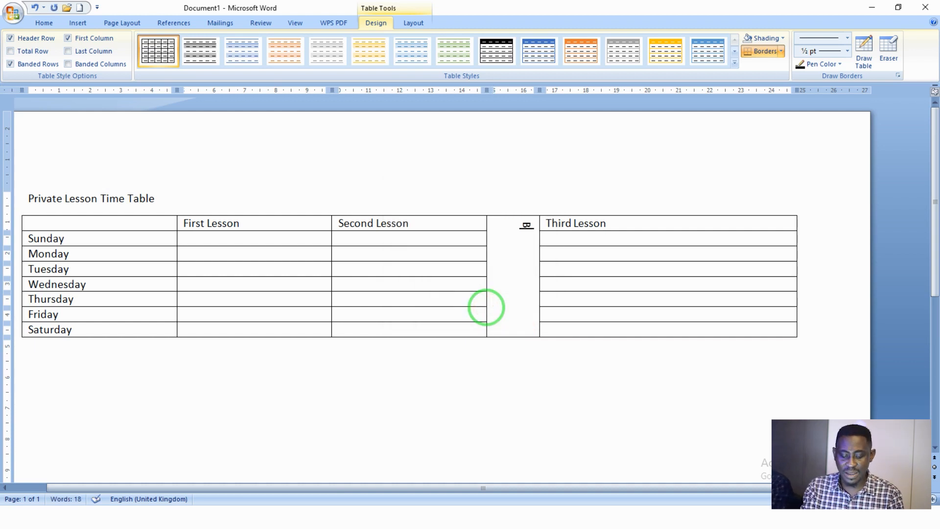
type("reake")
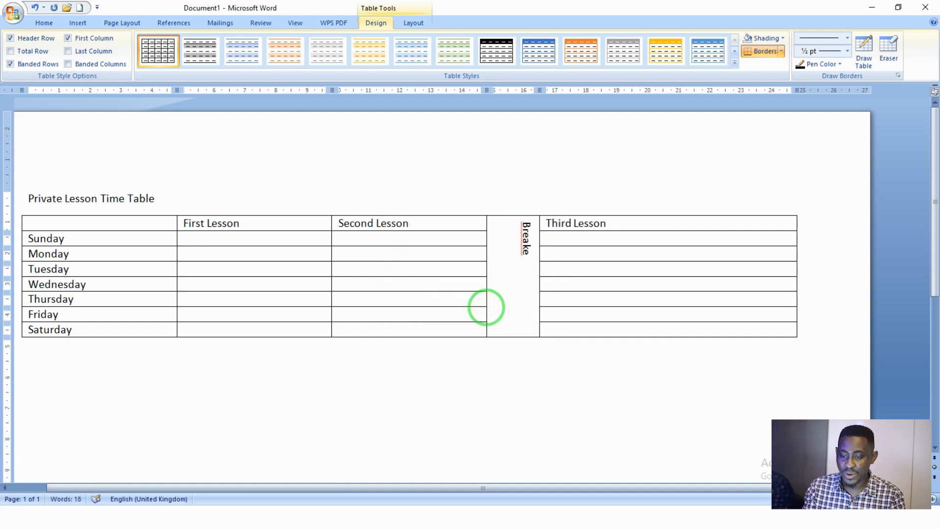
key("BackSpace")
type("Time")
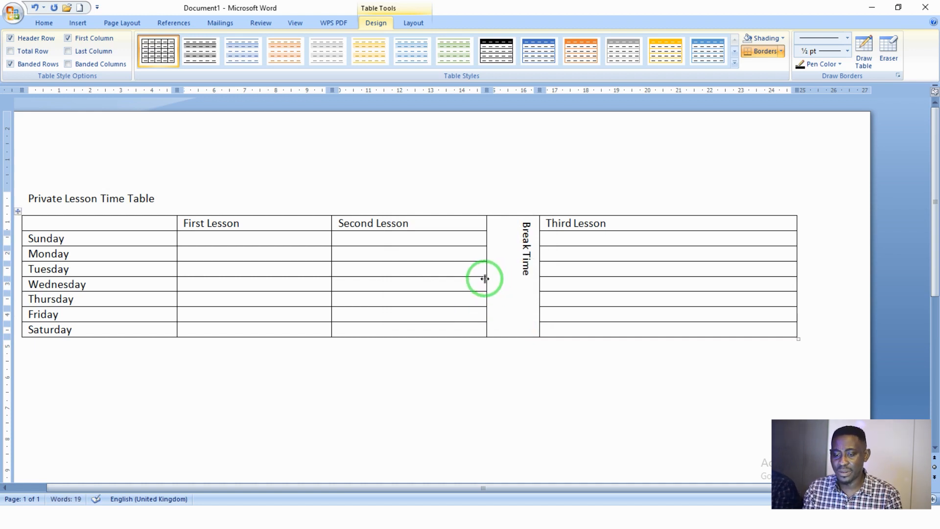
Narrow the Break Time column further from its Second Lesson side and centre its vertical text.
left_click_drag(485, 278, 509, 270)
left_click_drag(517, 252, 516, 237)
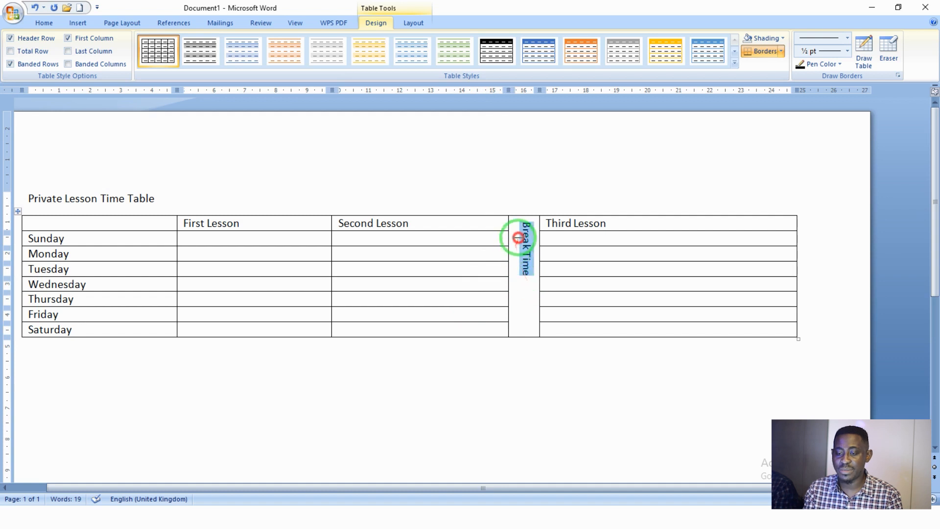
left_click(54, 22)
left_click(272, 61)
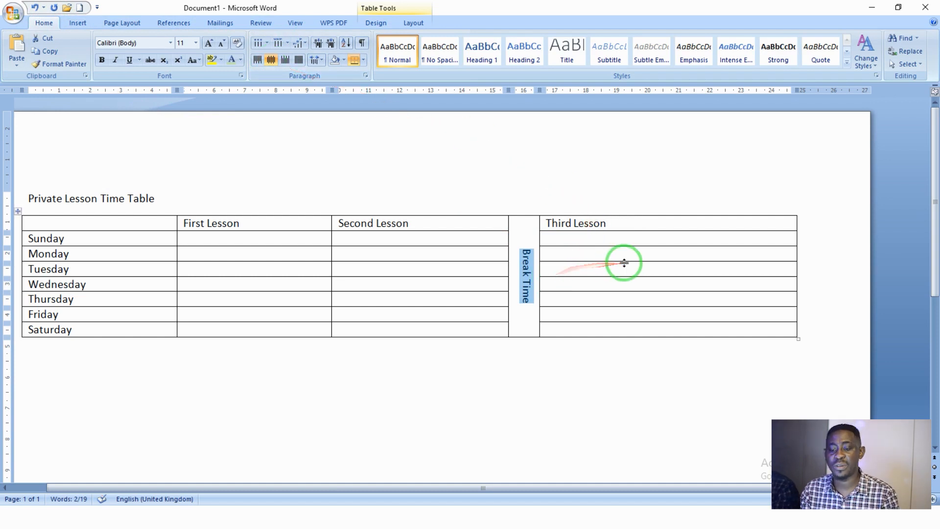
left_click(610, 274)
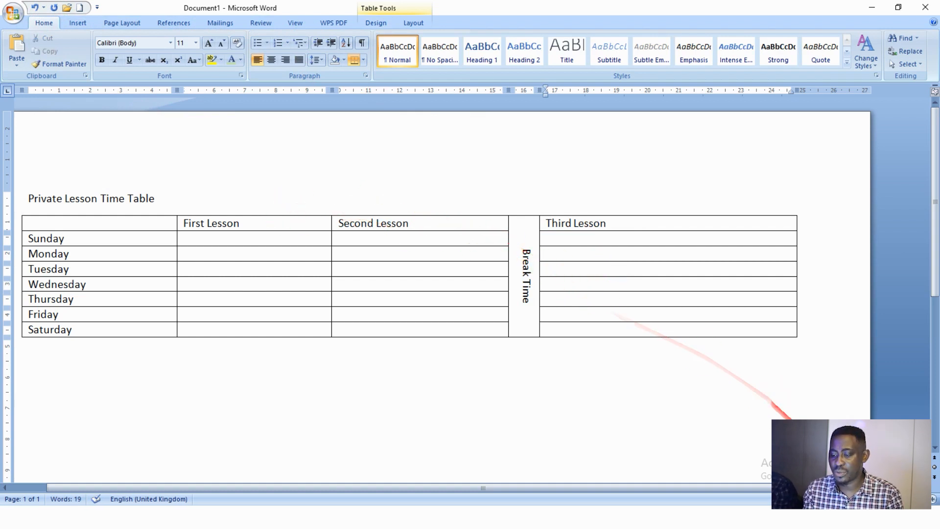
View the whole page at a reduced size to examine how the timetable fits on it.
left_click(866, 510)
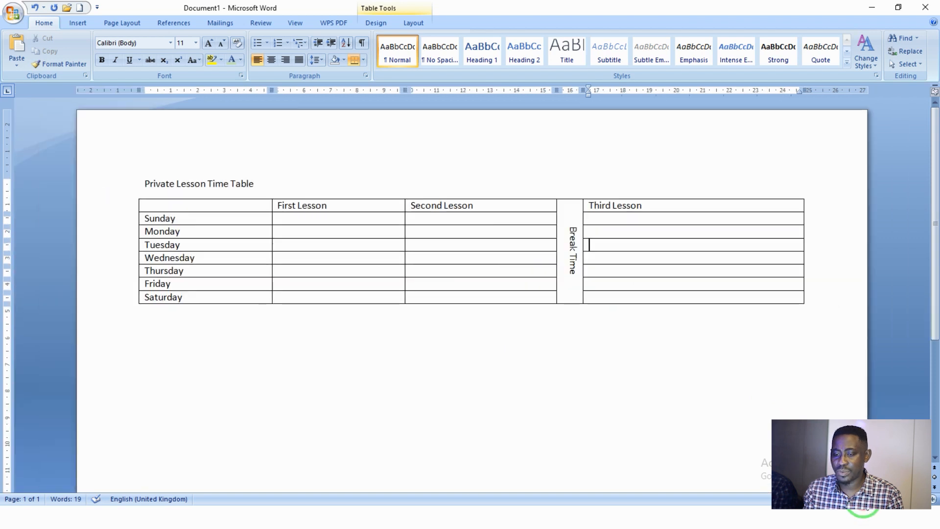
left_click(866, 509)
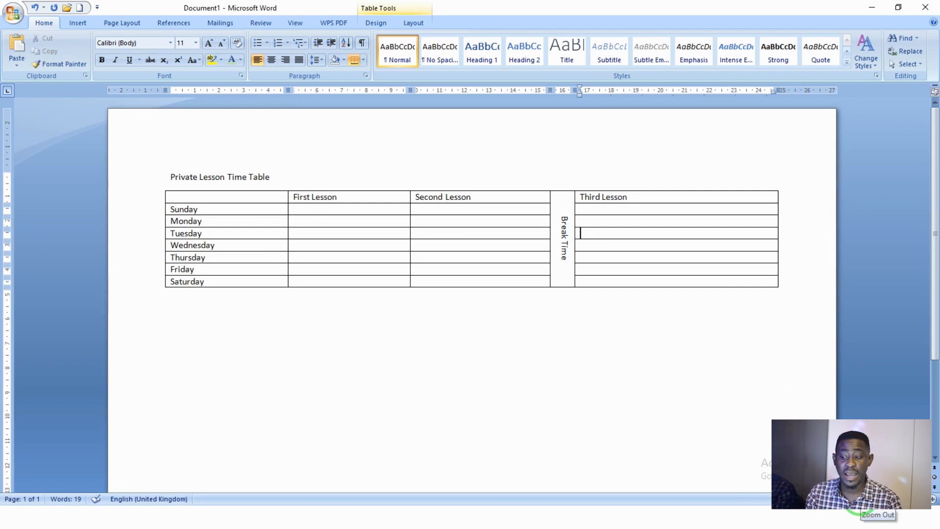
left_click(866, 509)
left_click(866, 509)
left_click(866, 510)
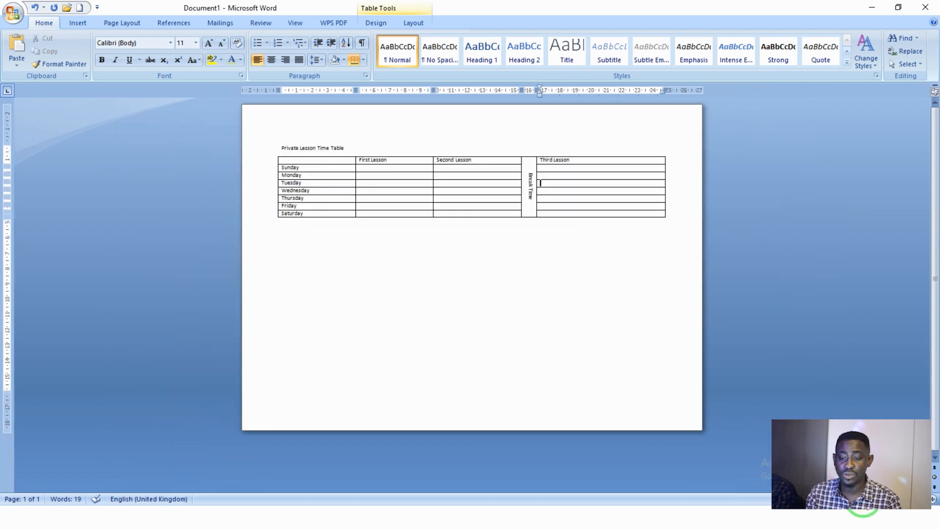
left_click(866, 510)
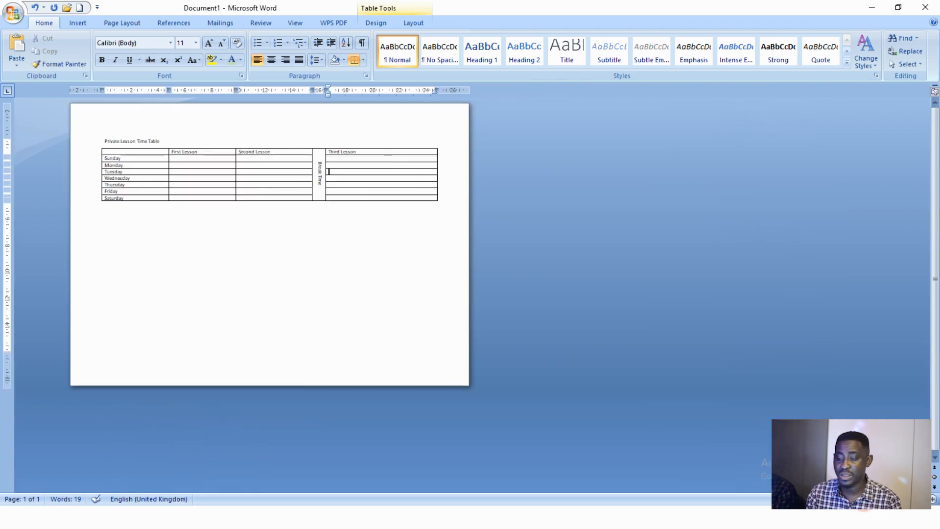
left_click(934, 501)
left_click(934, 501)
left_click(934, 500)
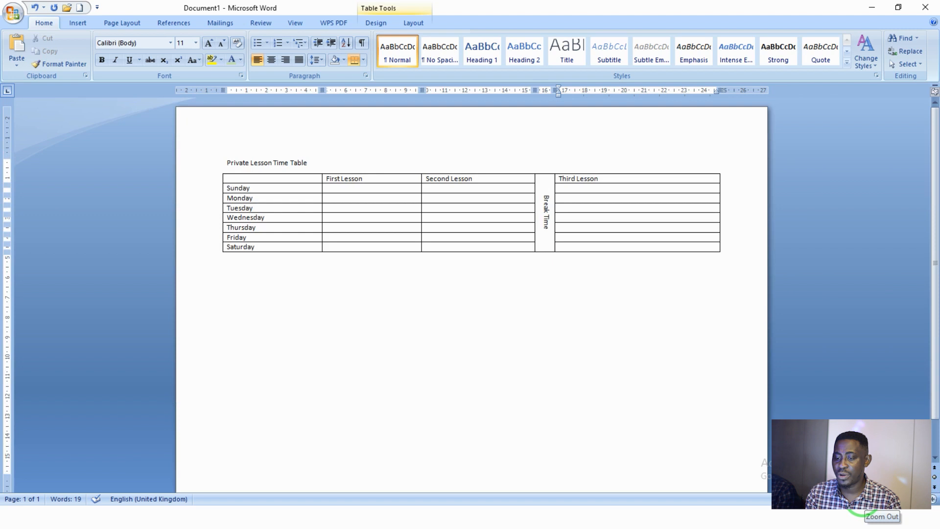
left_click(866, 509)
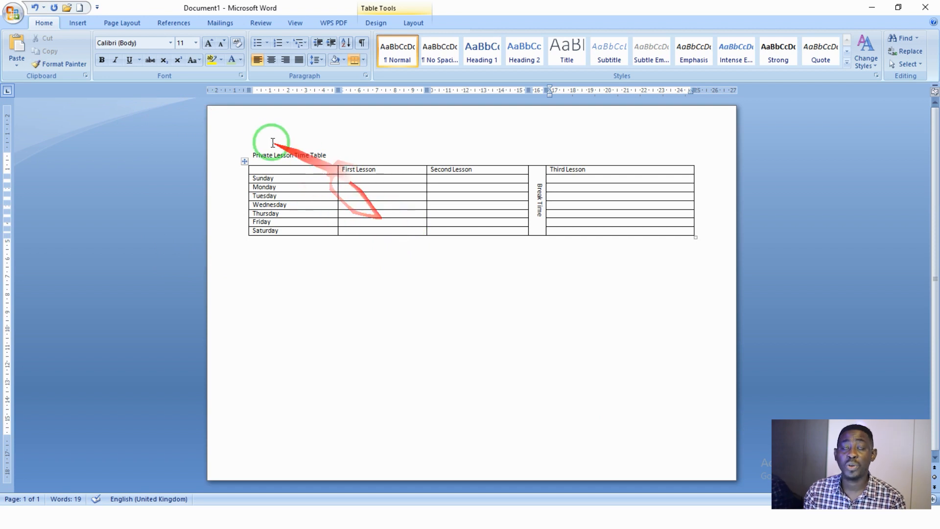
Try the portrait page orientation, and switch the page back to landscape.
left_click(131, 27)
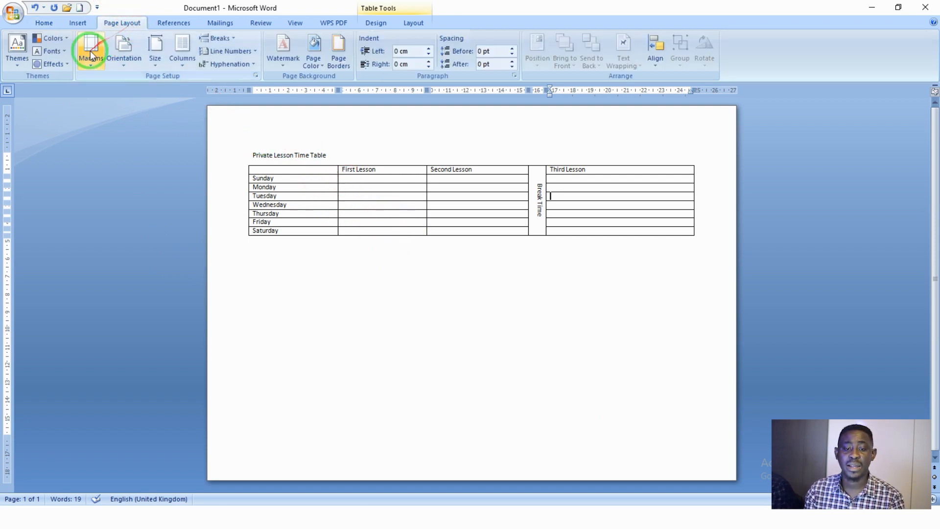
left_click(122, 60)
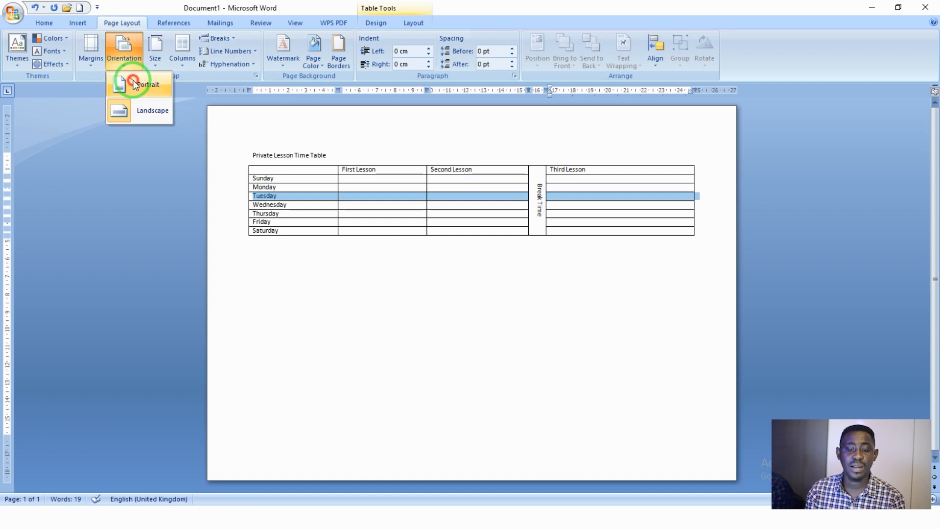
left_click(134, 83)
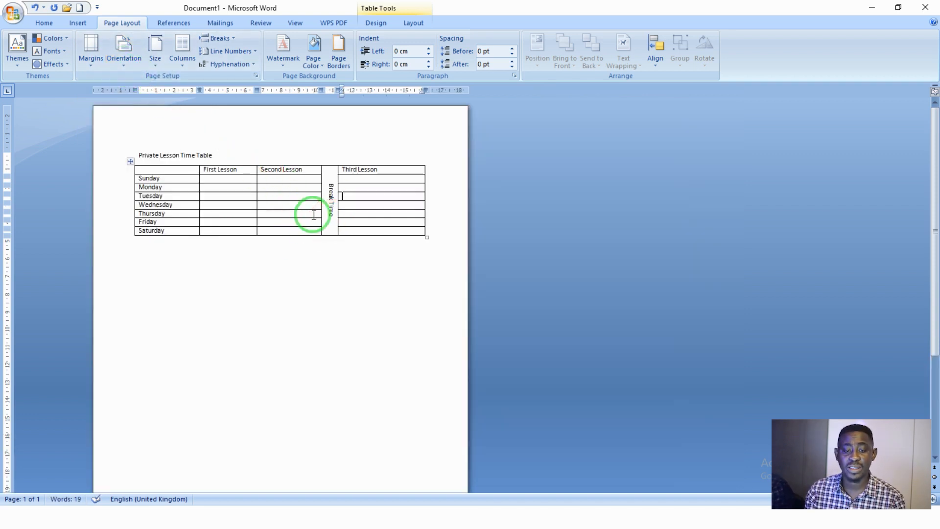
left_click(117, 62)
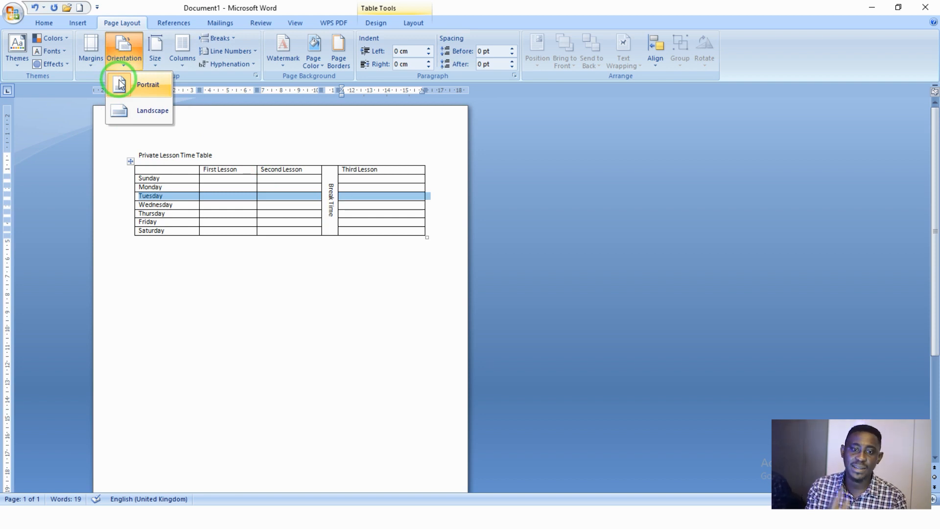
left_click(135, 105)
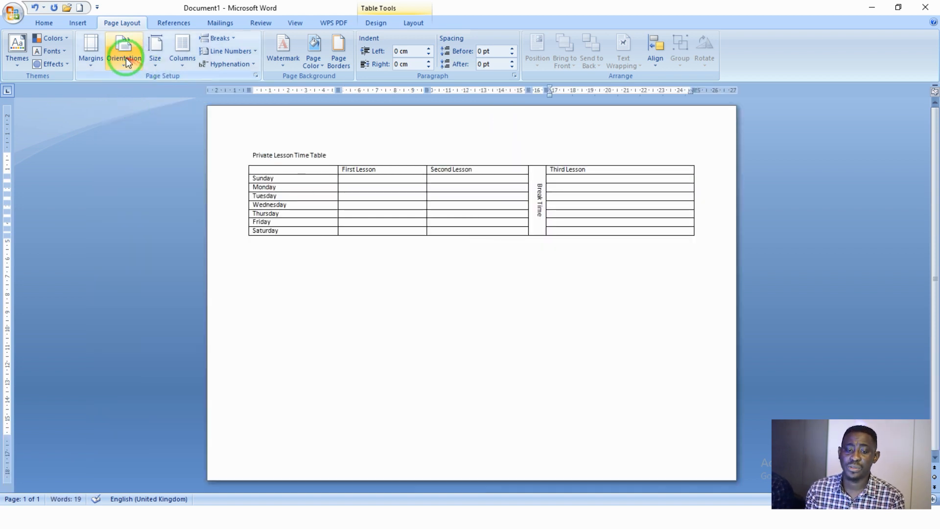
Set the page orientation to portrait.
left_click(125, 58)
left_click(141, 85)
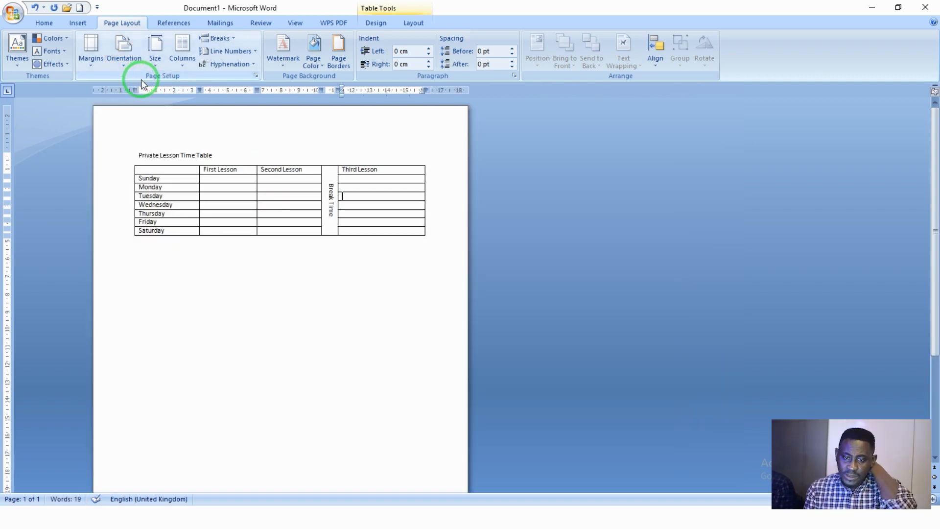
left_click(223, 152)
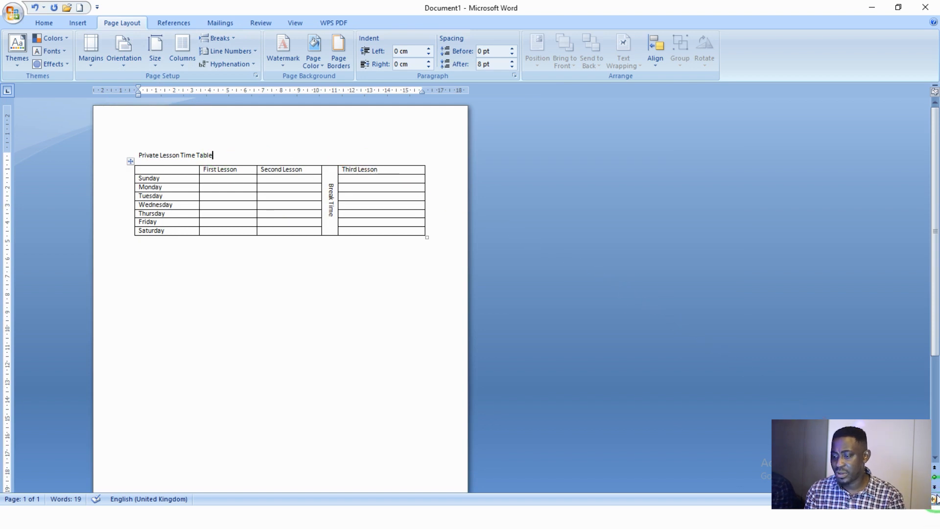
Set the title "Private Lesson Time Table" to font size 20 and underline it.
left_click(935, 500)
left_click(934, 500)
left_click(934, 500)
left_click(934, 500)
left_click(934, 500)
left_click(934, 500)
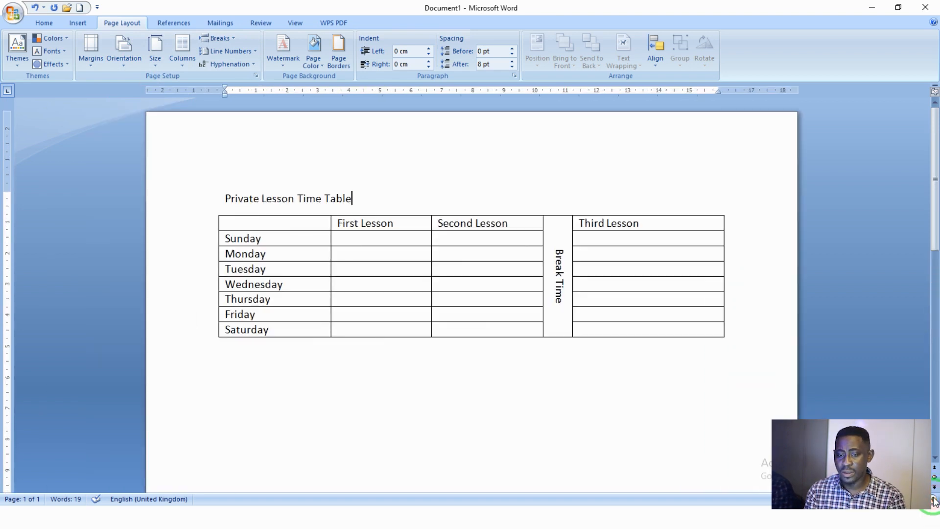
left_click(341, 196)
left_click_drag(341, 196, 248, 193)
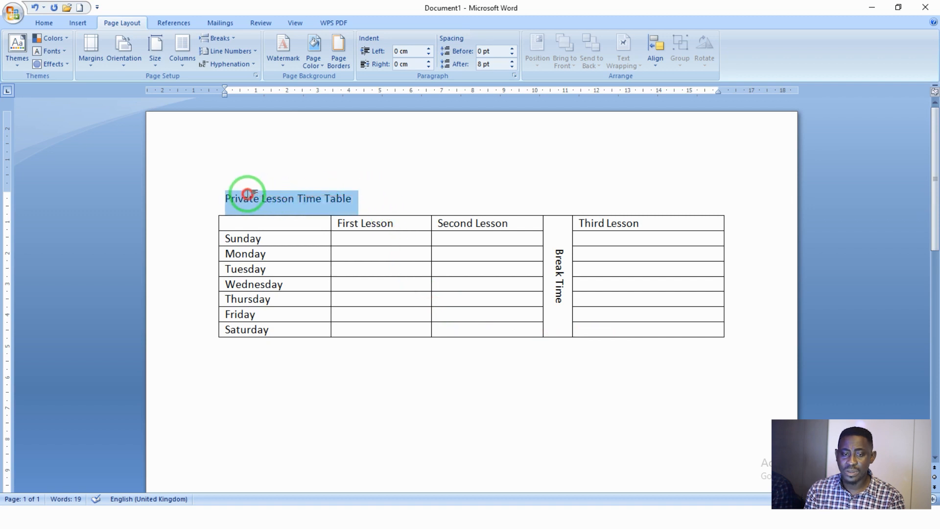
left_click(40, 25)
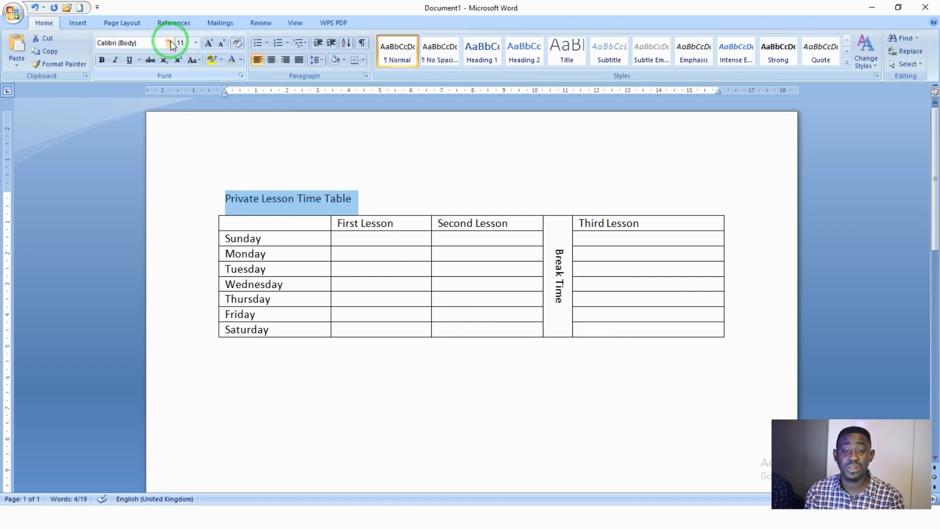
left_click(195, 43)
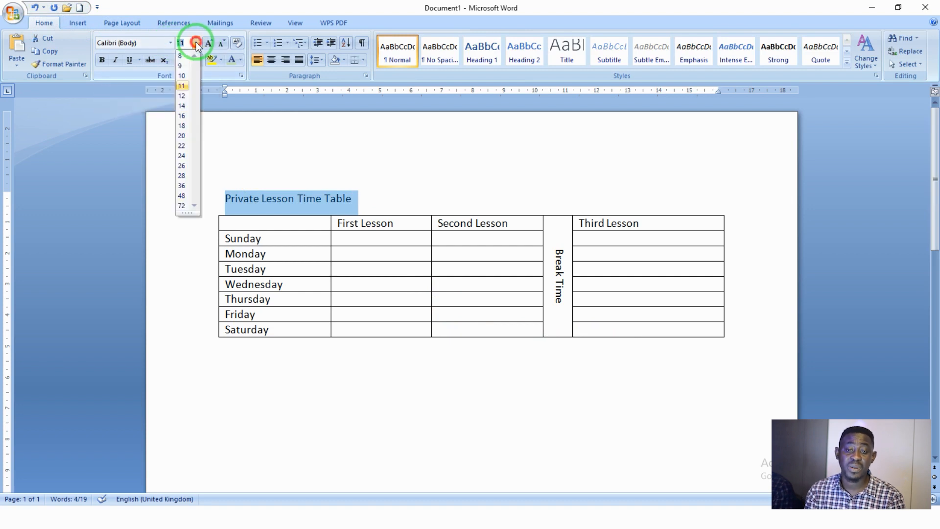
left_click(182, 137)
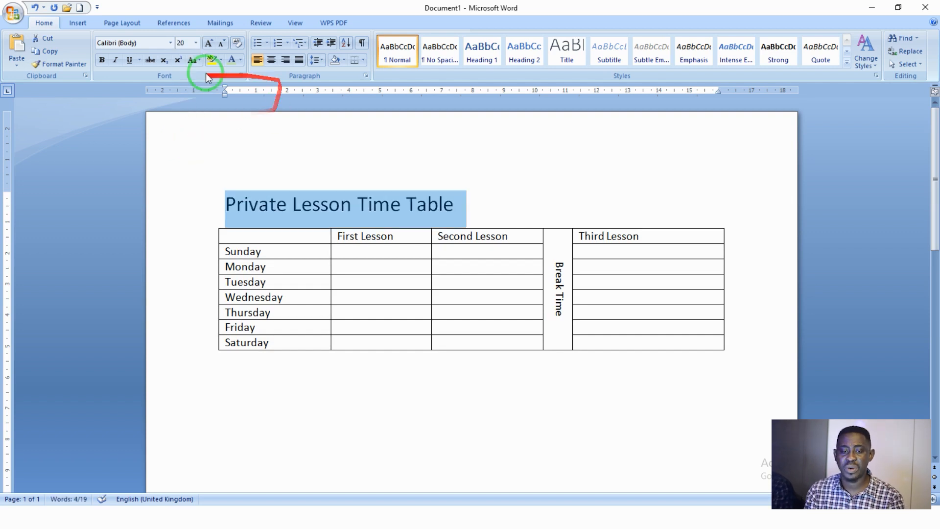
left_click(129, 60)
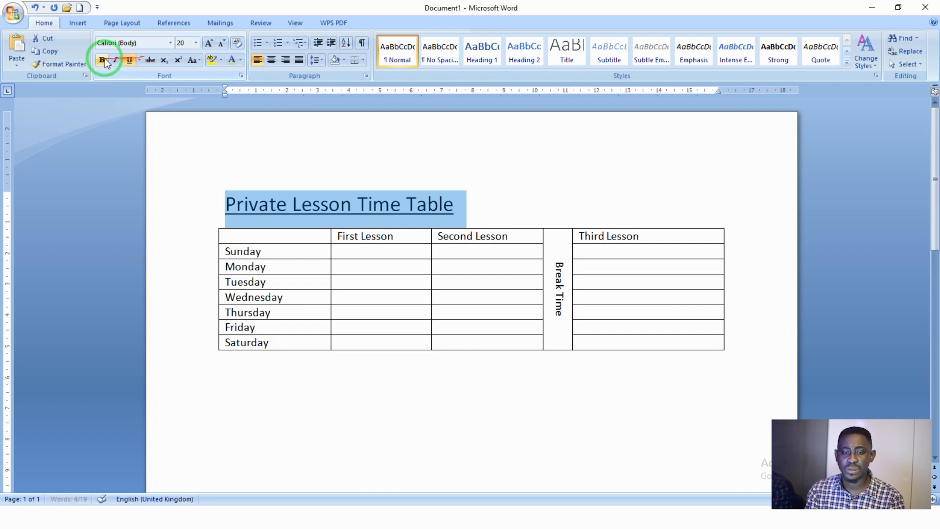